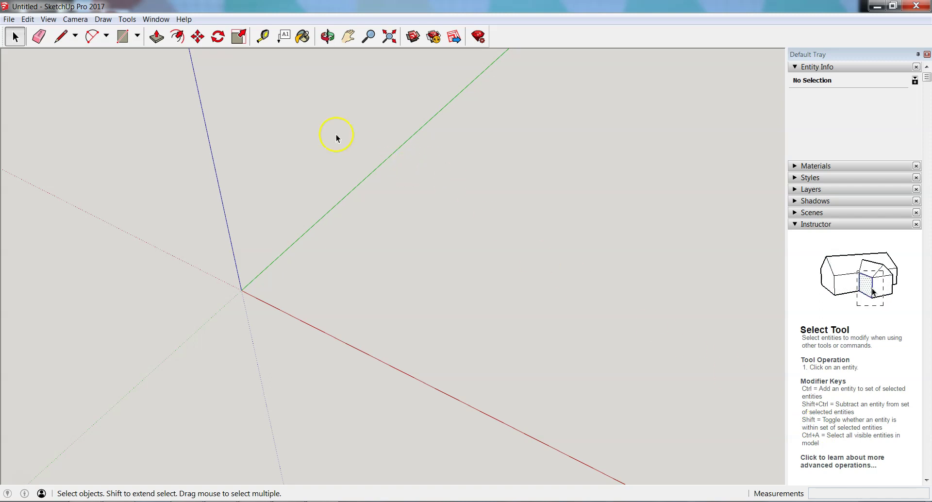
Step: Examine the list of toolbars that can be added to the workspace and dismiss it without choosing any
{"action": "left_click", "coordinate": [123, 42]}
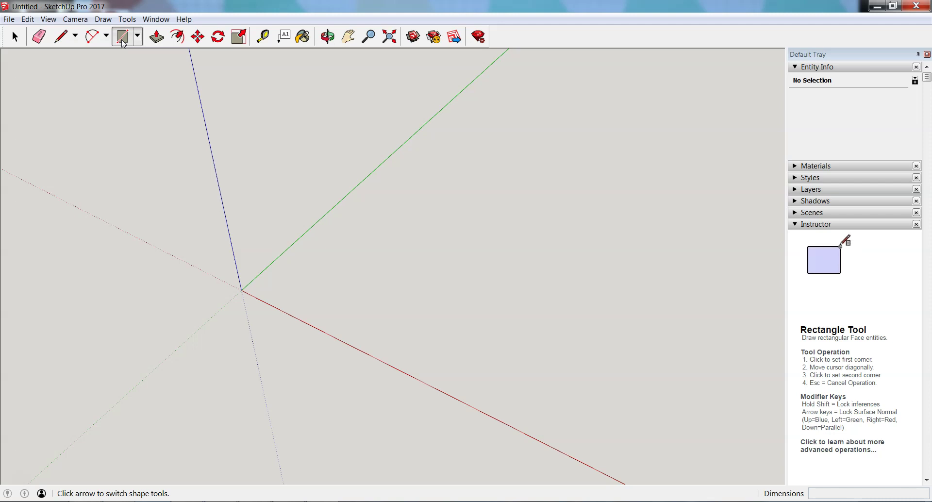
{"action": "left_click", "coordinate": [13, 37]}
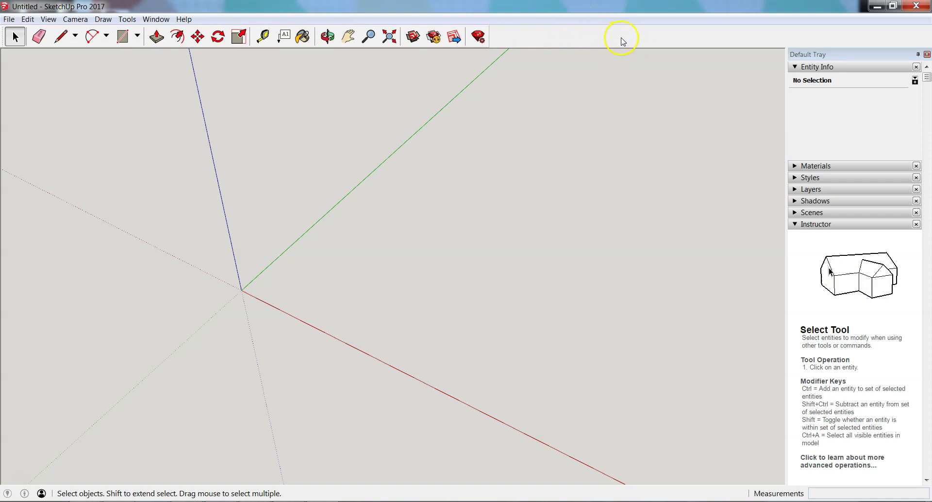
{"action": "right_click", "coordinate": [582, 35]}
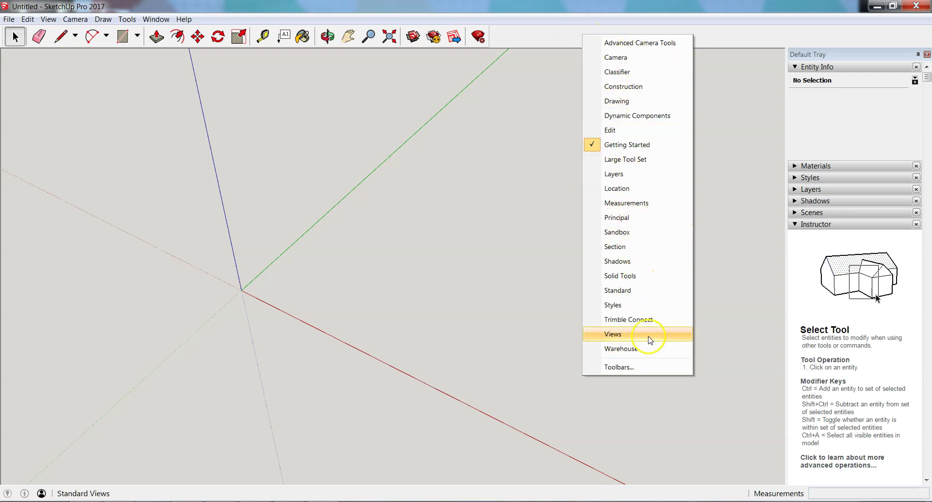
{"action": "left_click", "coordinate": [560, 43]}
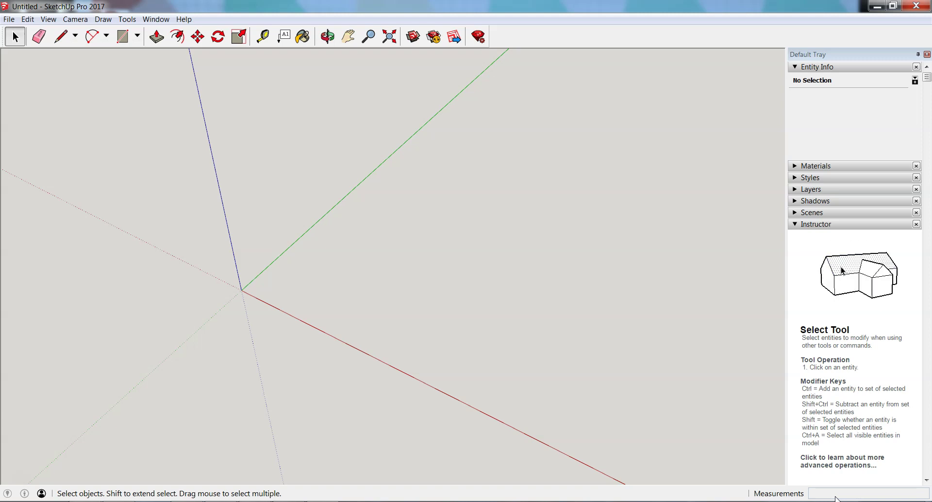
{"action": "left_click", "coordinate": [121, 39]}
{"action": "left_click", "coordinate": [242, 290]}
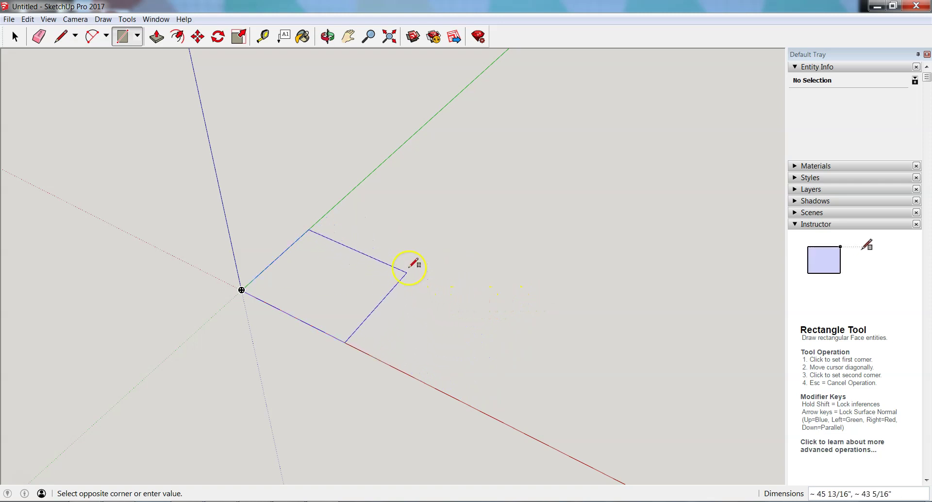
{"action": "key", "text": "Escape"}
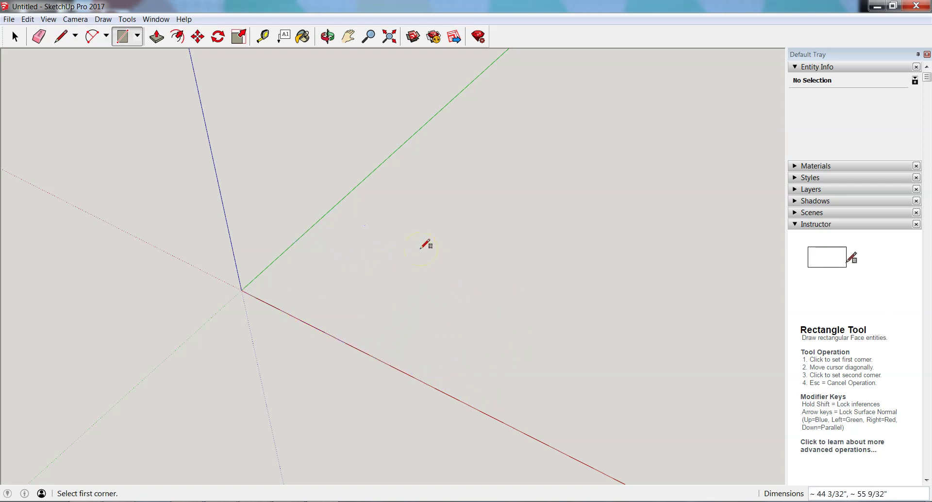
{"action": "left_click", "coordinate": [14, 37]}
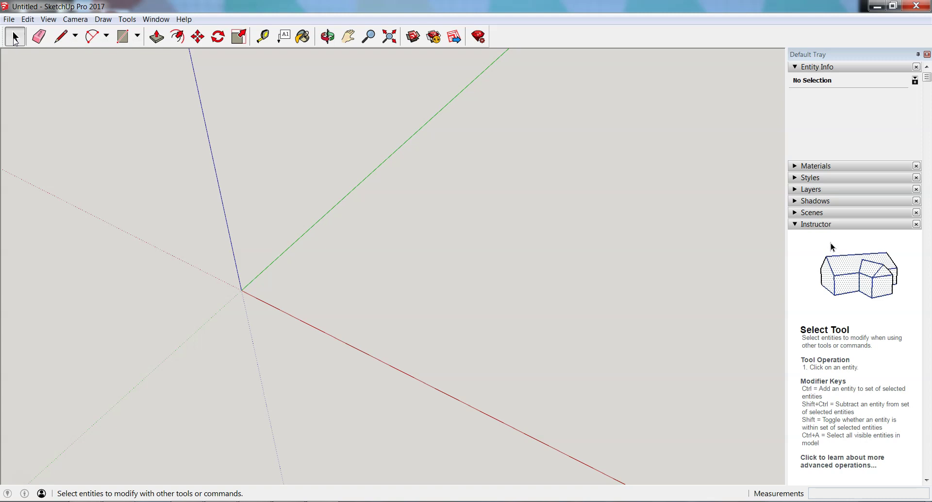
{"action": "left_click", "coordinate": [15, 38]}
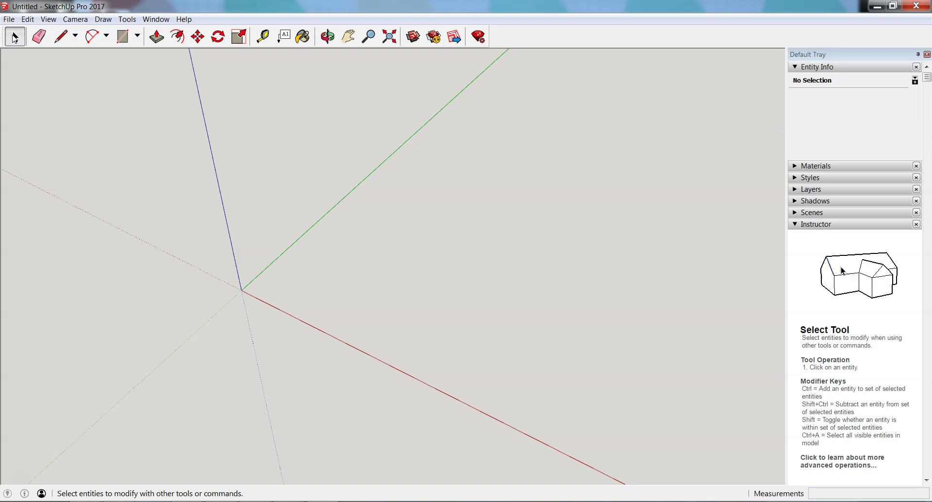
{"action": "left_click", "coordinate": [124, 41]}
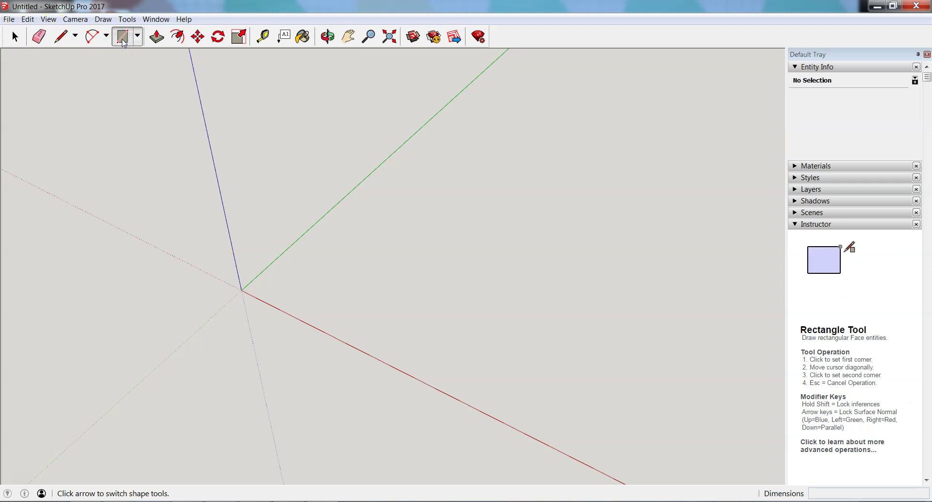
{"action": "left_click", "coordinate": [15, 38]}
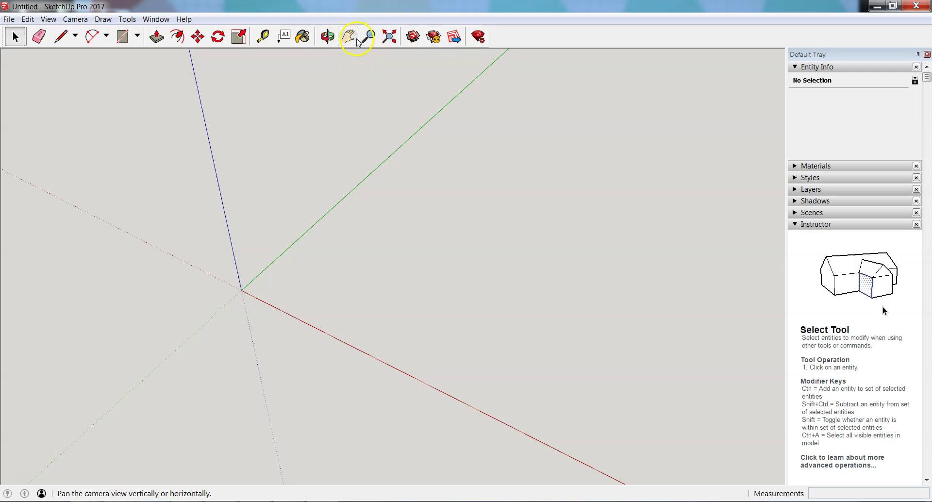
Step: Examine the empty model's axes from different views using the Orbit, Pan and Zoom tools
{"action": "left_click", "coordinate": [328, 38]}
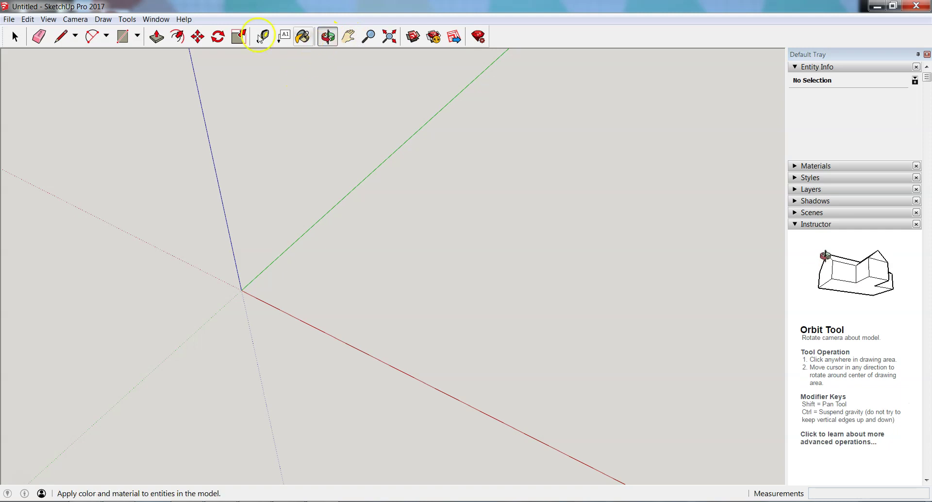
{"action": "left_click", "coordinate": [13, 37]}
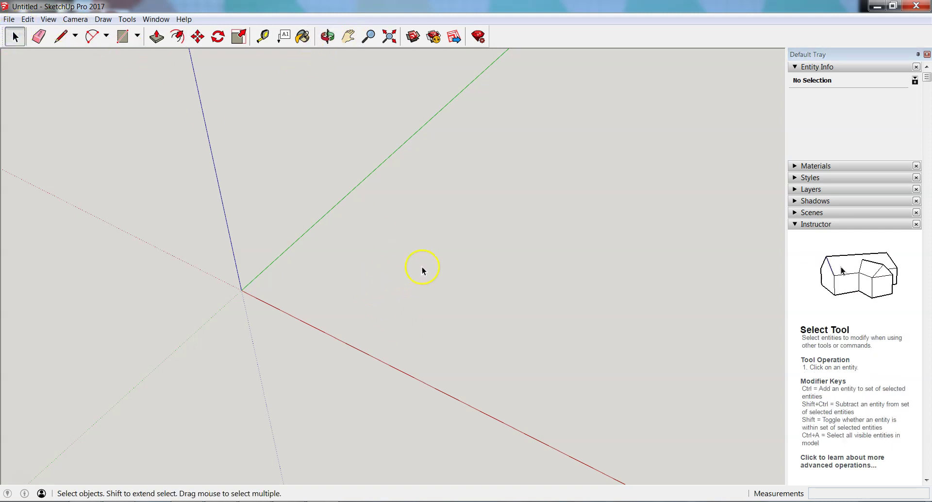
{"action": "key", "text": "o"}
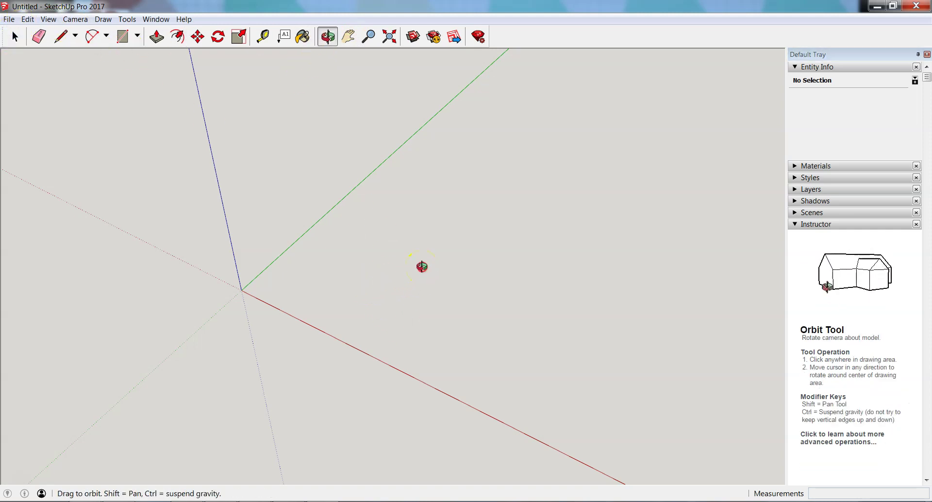
{"action": "mouse_move", "coordinate": [422, 266]}
{"action": "left_mouse_down"}
{"action": "mouse_move", "coordinate": [370, 269]}
{"action": "mouse_move", "coordinate": [429, 274]}
{"action": "mouse_move", "coordinate": [420, 273]}
{"action": "left_mouse_up"}
{"action": "key", "text": "space"}
{"action": "left_click", "coordinate": [348, 36]}
{"action": "left_click_drag", "start_coordinate": [459, 302], "coordinate": [416, 271]}
{"action": "left_click", "coordinate": [369, 37]}
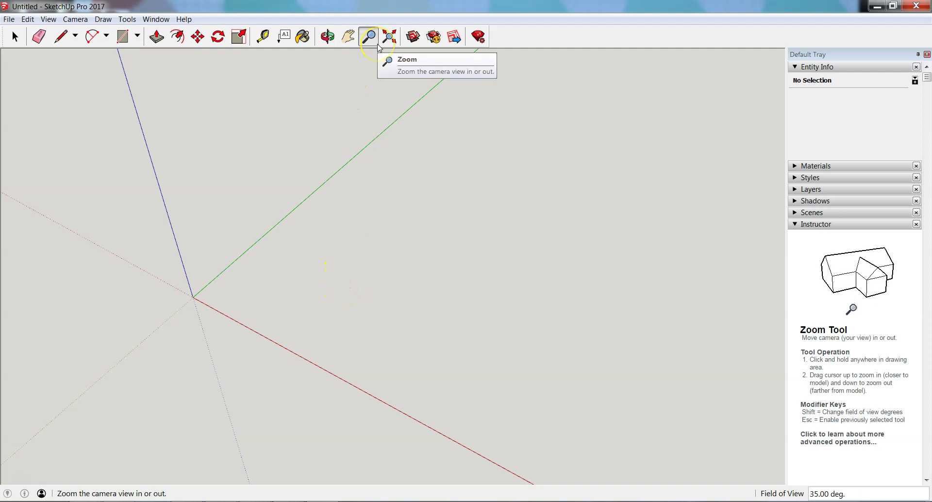
{"action": "left_click_drag", "start_coordinate": [391, 308], "coordinate": [377, 371]}
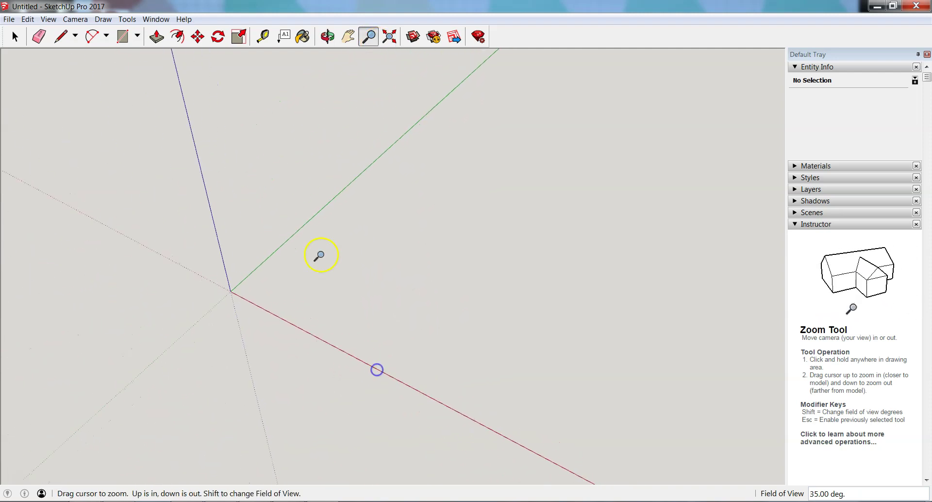
Step: Return to the Select tool and examine the axes while zooming in and out around different points
{"action": "left_click", "coordinate": [14, 37]}
{"action": "left_click", "coordinate": [320, 290]}
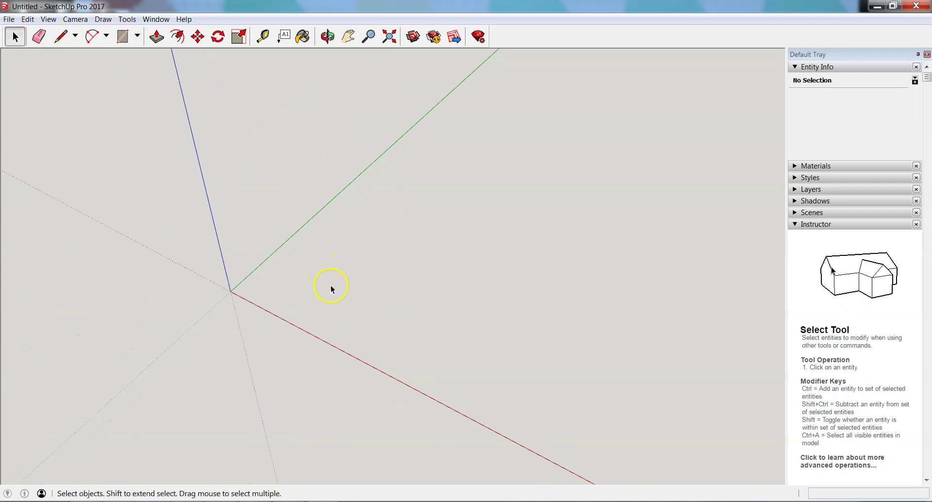
{"action": "scroll", "coordinate": [339, 288], "scroll_direction": "up", "scroll_amount": 2}
{"action": "scroll", "coordinate": [339, 289], "scroll_direction": "down", "scroll_amount": 2}
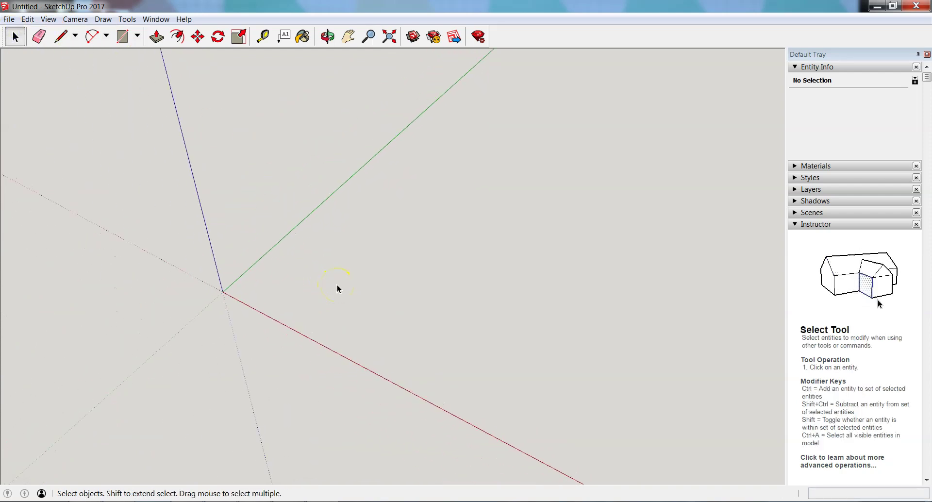
{"action": "scroll", "coordinate": [142, 293], "scroll_direction": "up", "scroll_amount": 4}
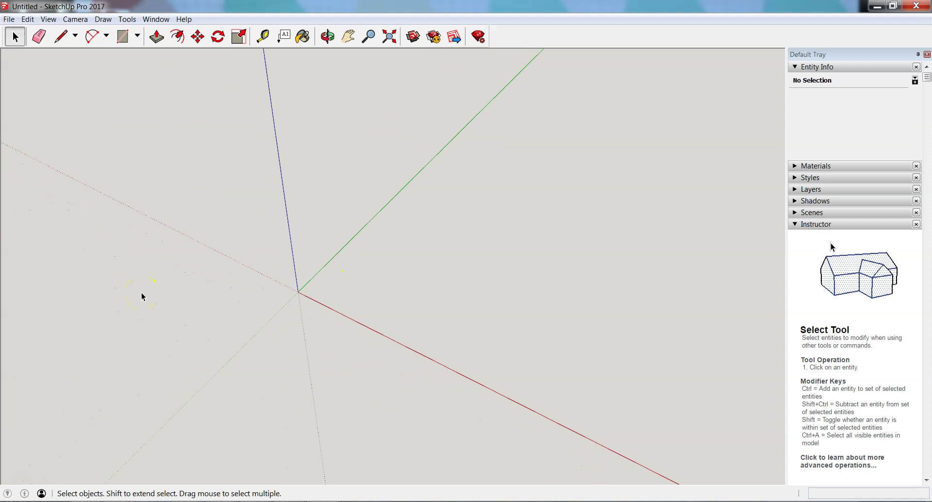
{"action": "scroll", "coordinate": [142, 293], "scroll_direction": "down", "scroll_amount": 4}
{"action": "scroll", "coordinate": [558, 329], "scroll_direction": "up", "scroll_amount": 3}
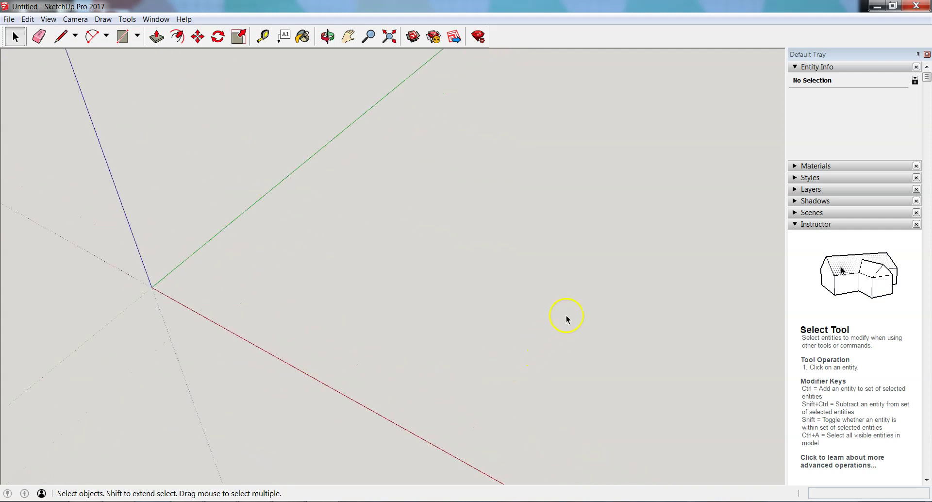
{"action": "scroll", "coordinate": [566, 320], "scroll_direction": "down", "scroll_amount": 3}
{"action": "left_click", "coordinate": [408, 260]}
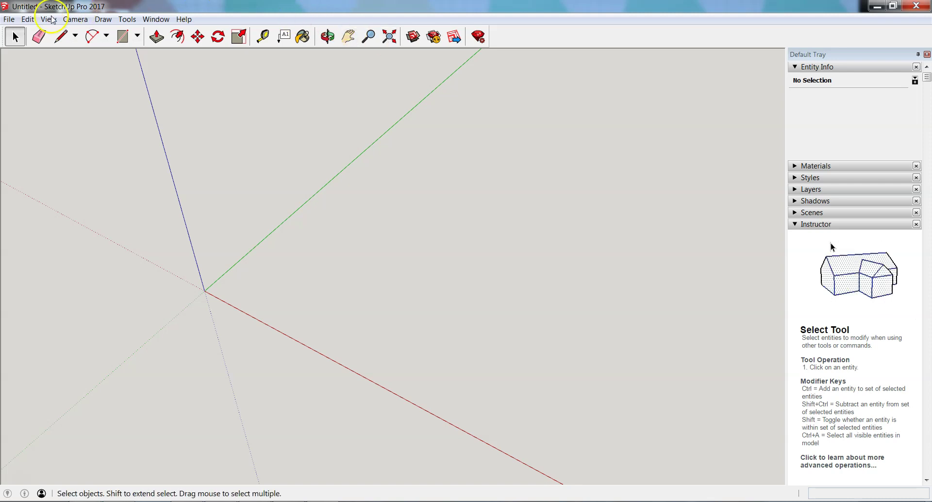
Step: Hide the model's drawing axes and show them again
{"action": "left_click", "coordinate": [9, 20]}
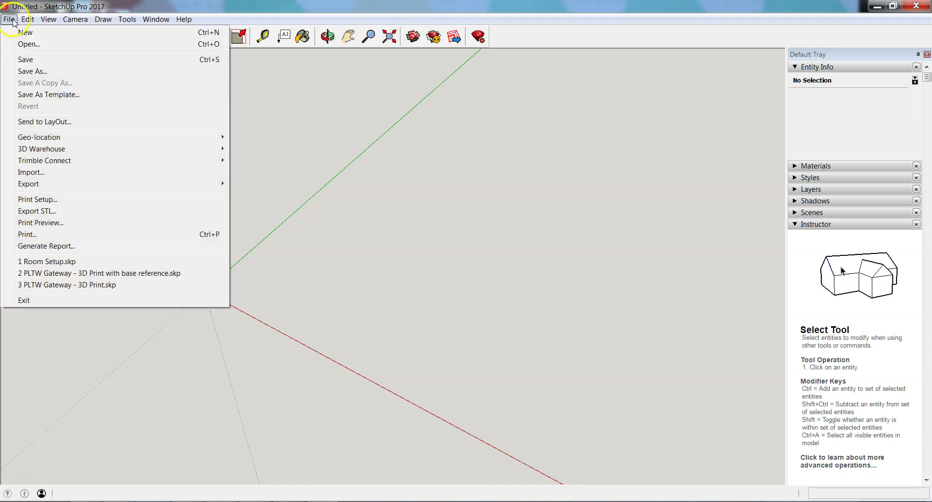
{"action": "mouse_move", "coordinate": [34, 20]}
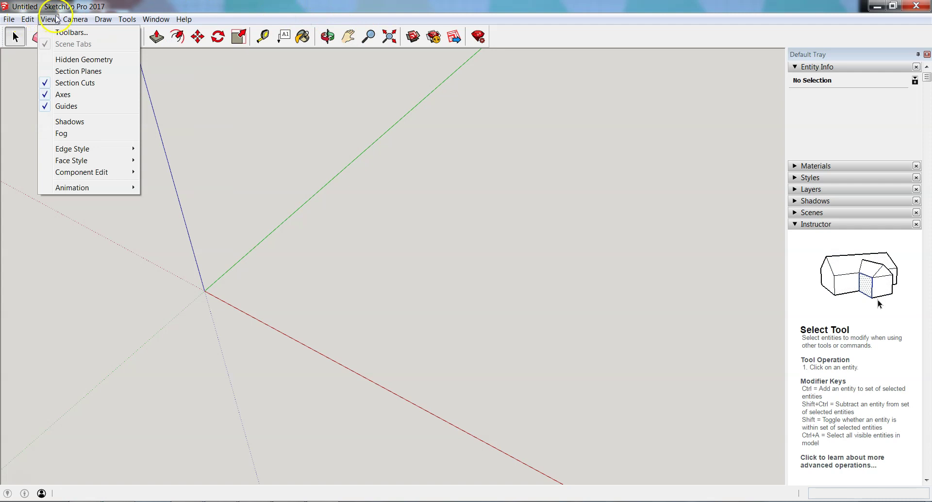
{"action": "left_click", "coordinate": [66, 94]}
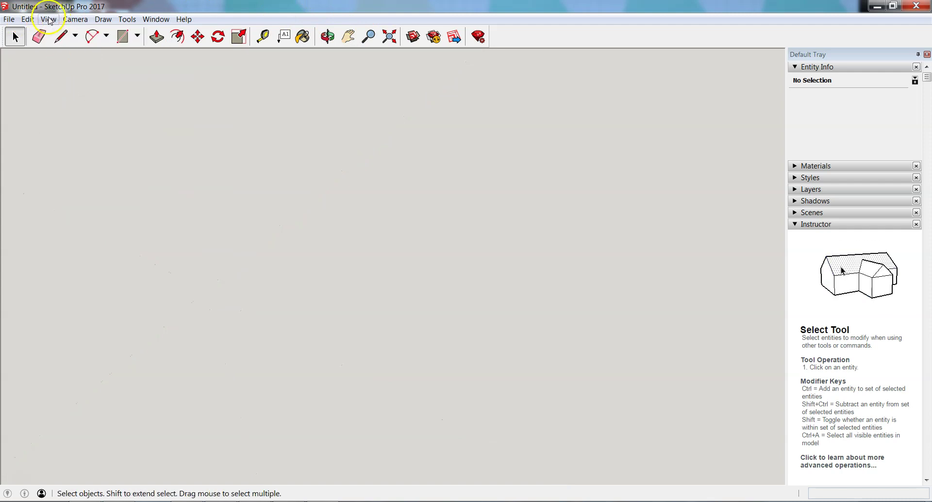
{"action": "left_click", "coordinate": [48, 19]}
{"action": "left_click", "coordinate": [63, 95]}
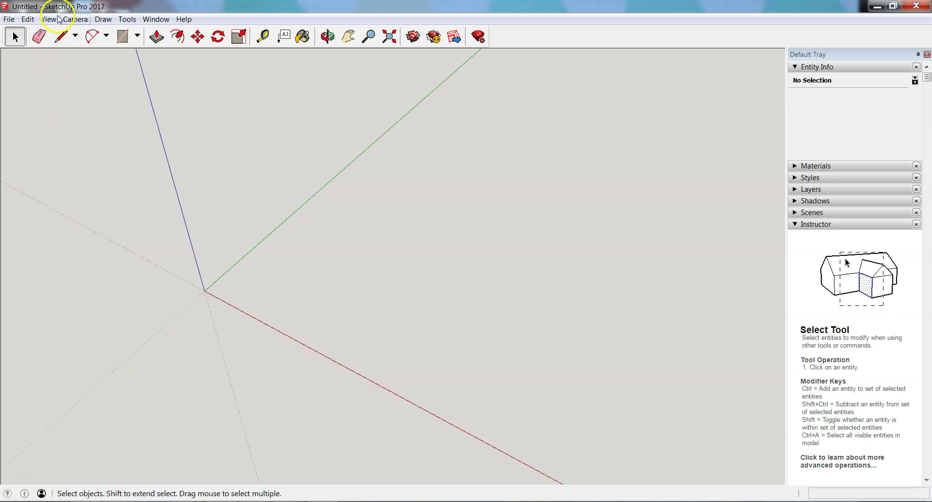
{"action": "left_click", "coordinate": [76, 19]}
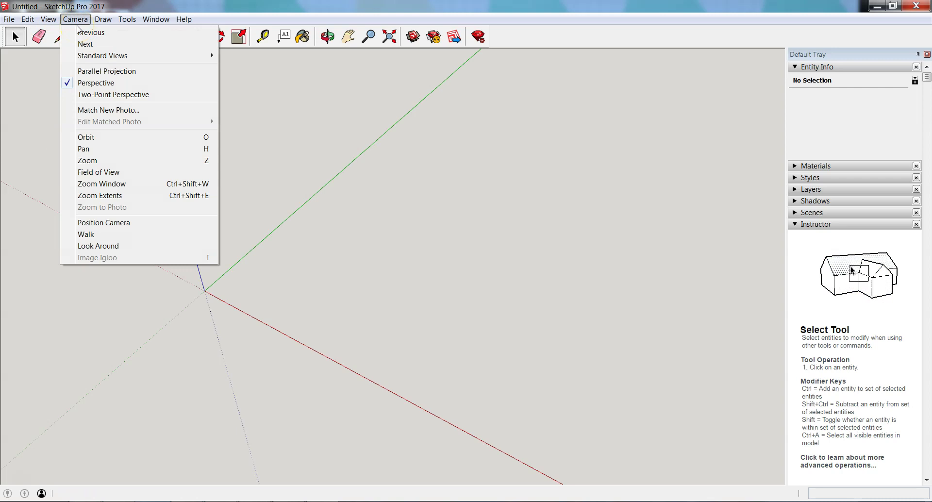
{"action": "left_click", "coordinate": [344, 21]}
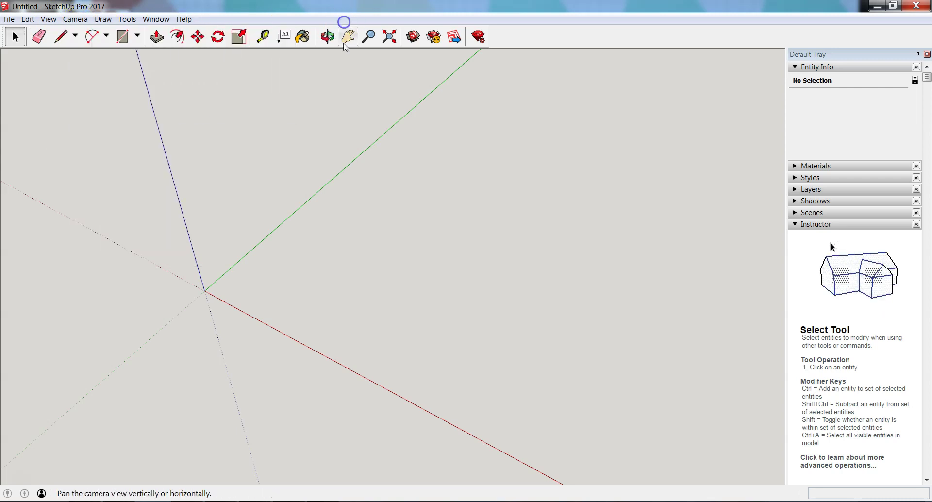
{"action": "left_click", "coordinate": [78, 20]}
{"action": "mouse_move", "coordinate": [107, 21]}
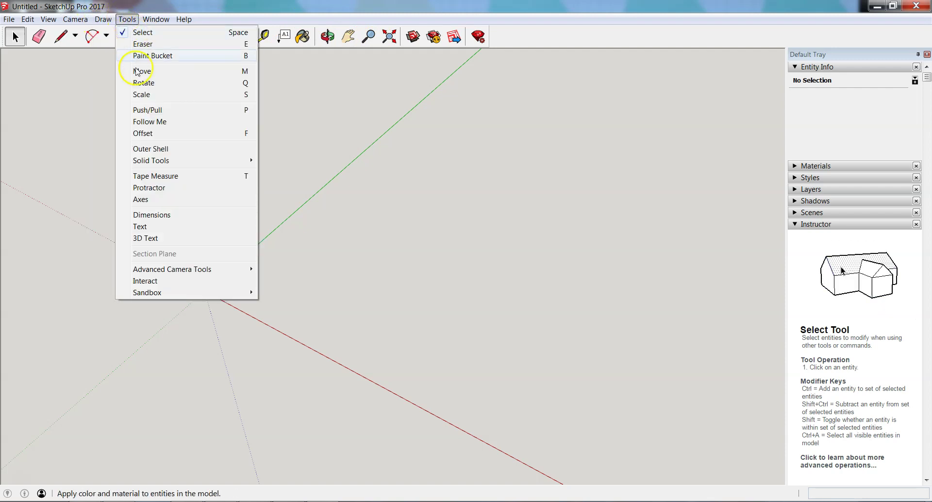
{"action": "left_click", "coordinate": [115, 20]}
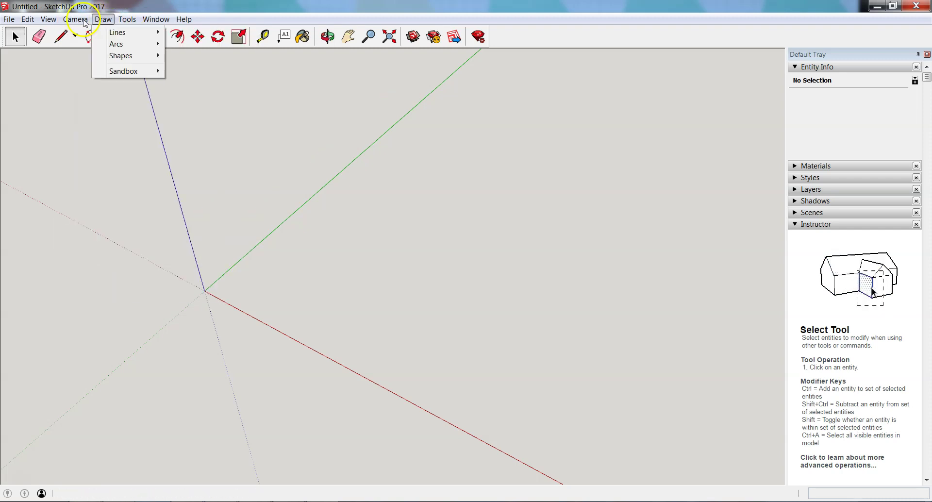
{"action": "left_click", "coordinate": [263, 41]}
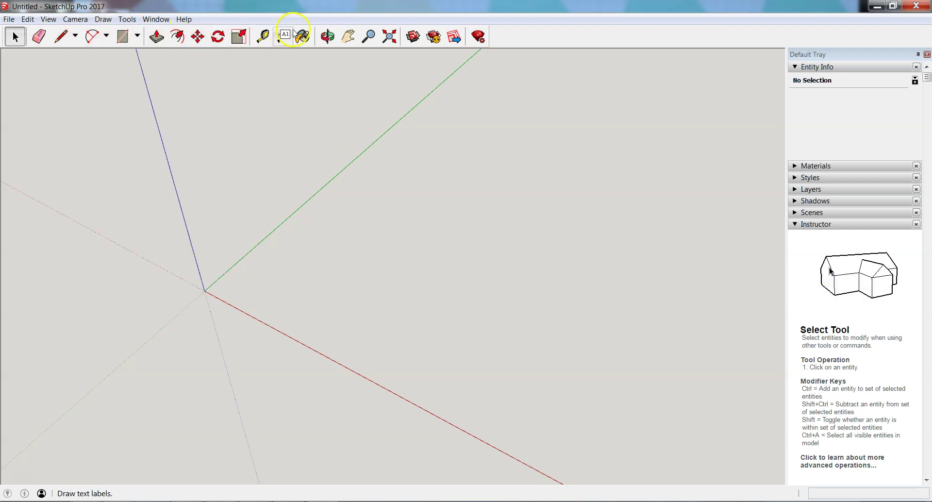
{"action": "left_click", "coordinate": [152, 19]}
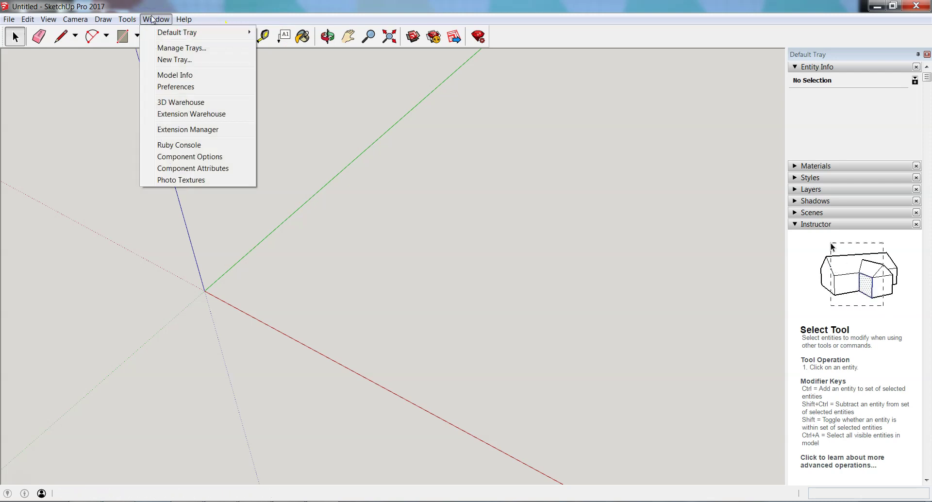
{"action": "left_click", "coordinate": [152, 20]}
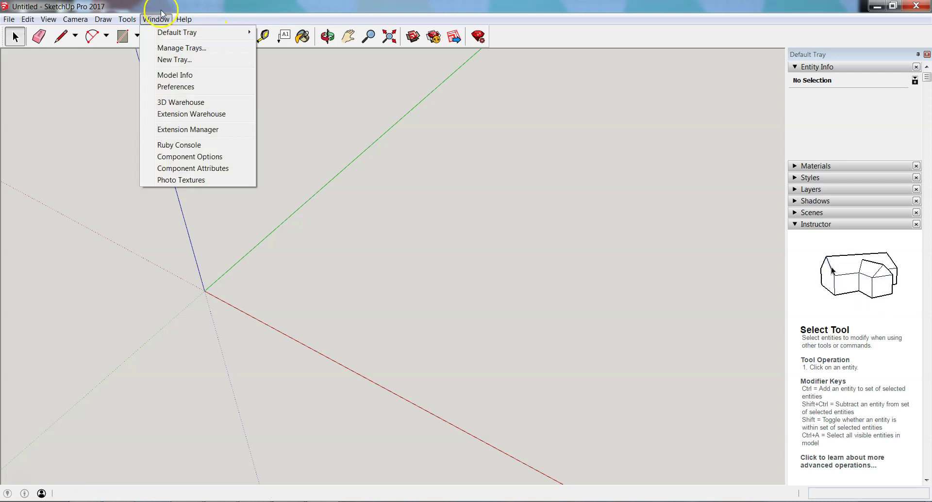
Step: Close the Default Tray and show it again
{"action": "left_click", "coordinate": [918, 54]}
{"action": "left_click", "coordinate": [927, 54]}
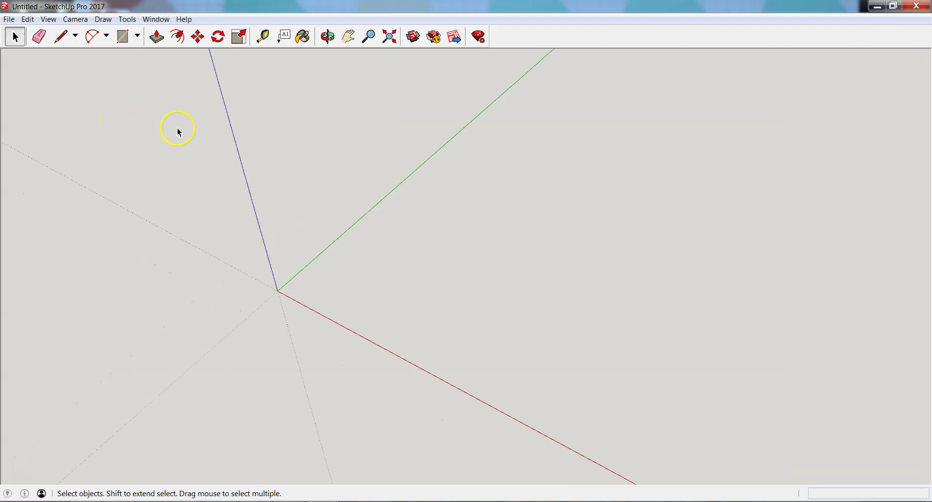
{"action": "left_click", "coordinate": [156, 20]}
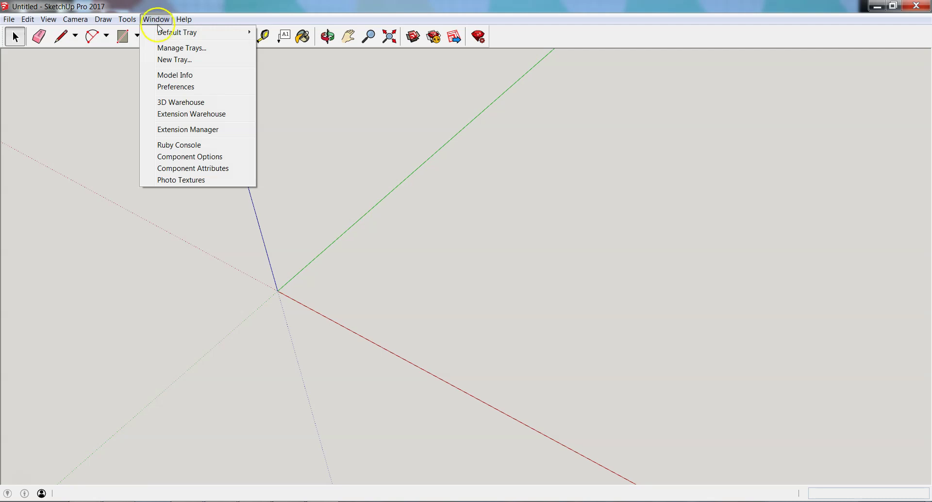
{"action": "mouse_move", "coordinate": [163, 34]}
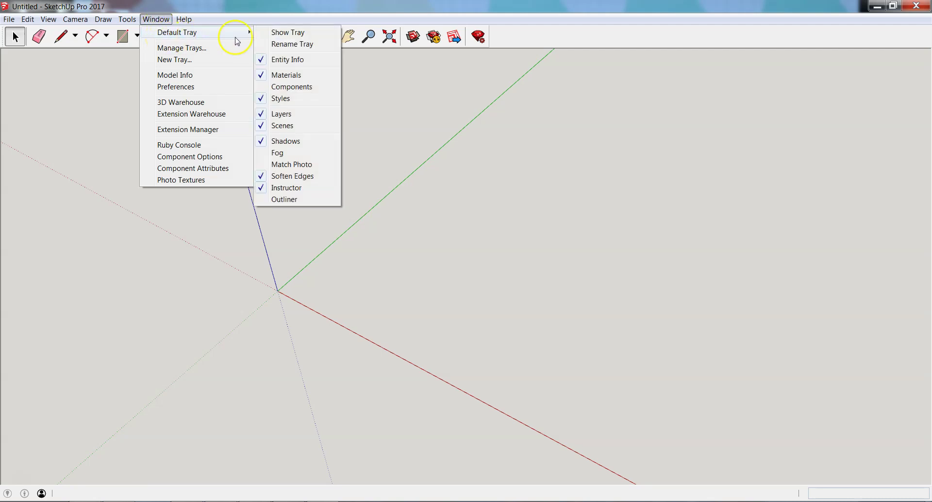
{"action": "left_click", "coordinate": [291, 33]}
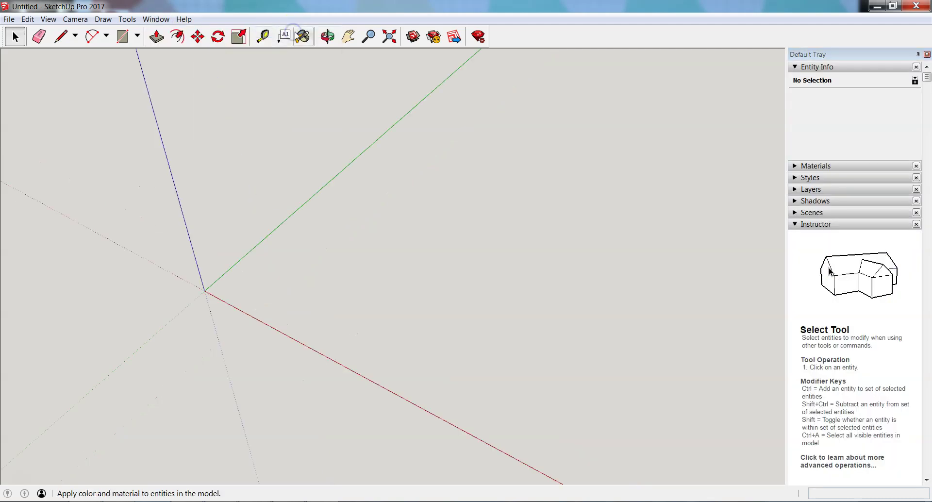
{"action": "left_click", "coordinate": [155, 20]}
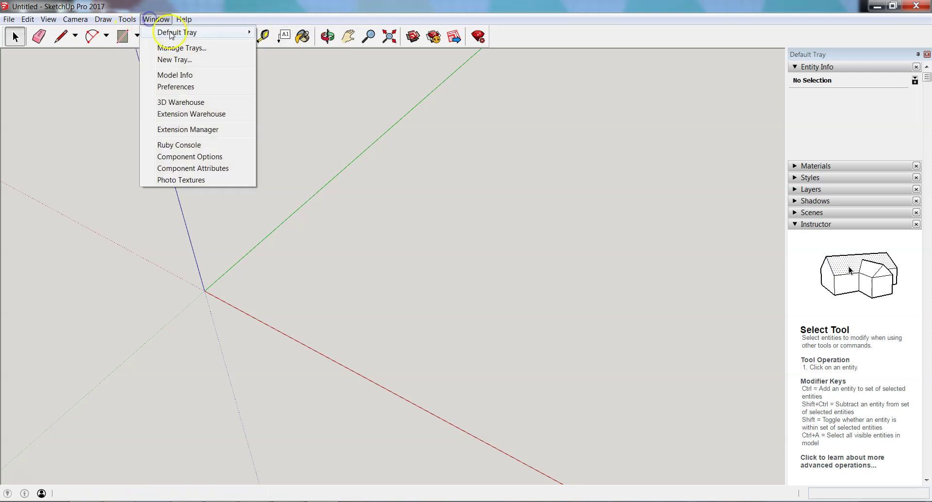
{"action": "mouse_move", "coordinate": [251, 34]}
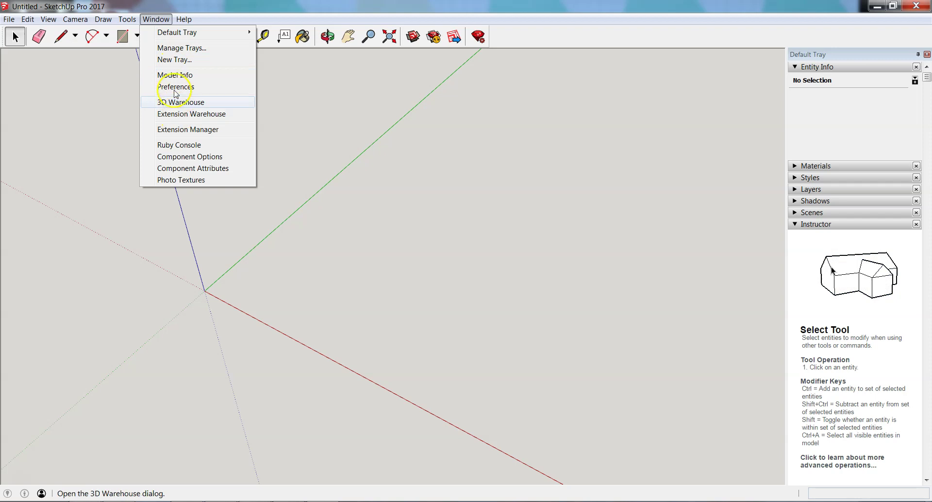
{"action": "left_click", "coordinate": [163, 17]}
Step: Review the available toolbars in the Toolbars dialog and close it
{"action": "left_click", "coordinate": [49, 20]}
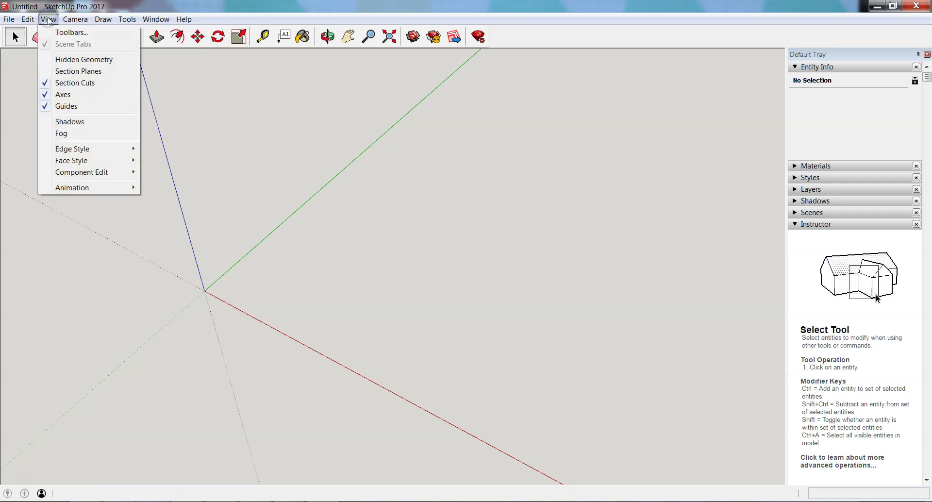
{"action": "left_click", "coordinate": [64, 34]}
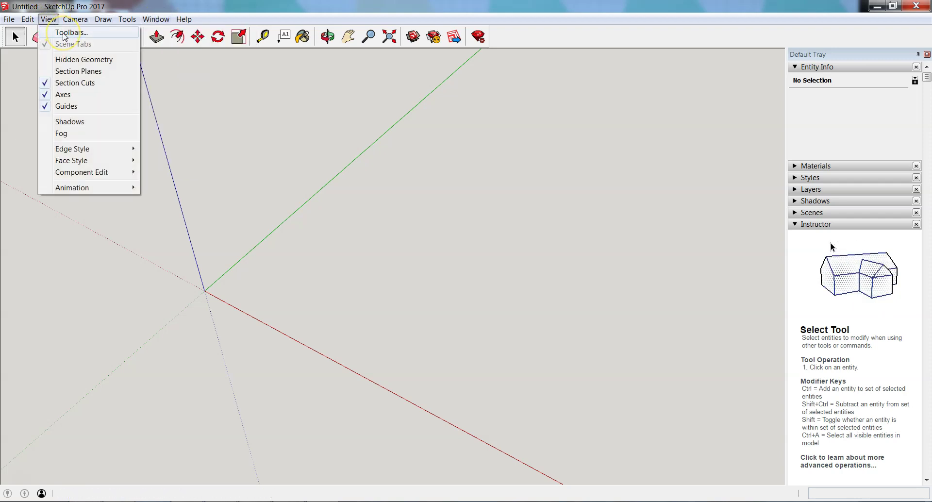
{"action": "left_click", "coordinate": [63, 34]}
{"action": "left_click_drag", "start_coordinate": [441, 160], "coordinate": [475, 148]}
{"action": "left_click_drag", "start_coordinate": [520, 235], "coordinate": [520, 203]}
{"action": "left_click", "coordinate": [607, 345]}
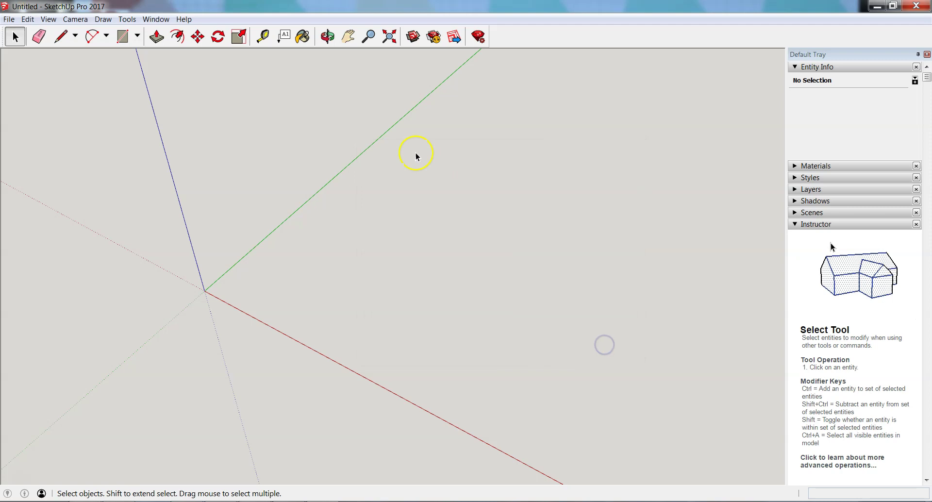